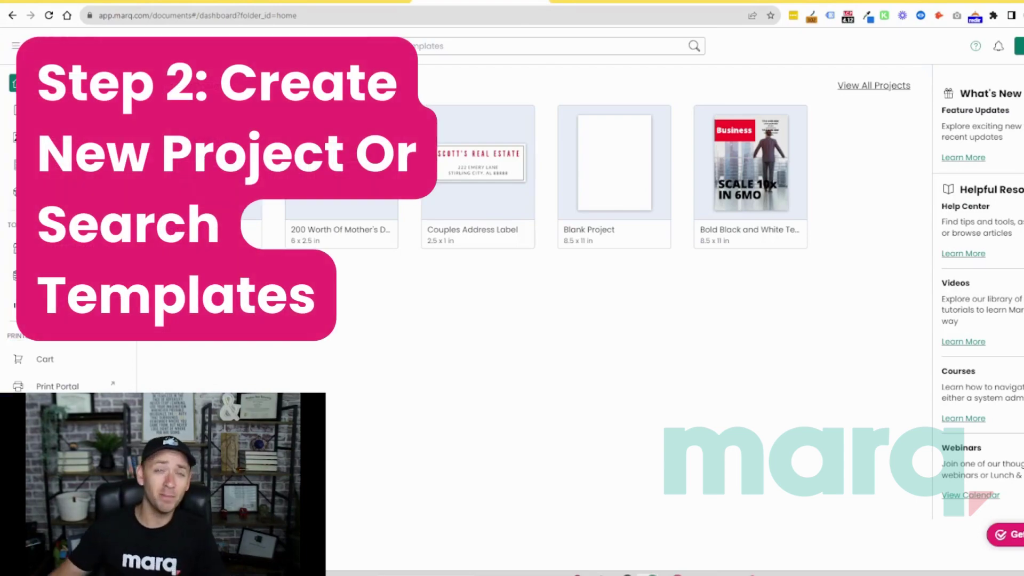
Search Marq's template library for 'Letterhead' templates
click(1019, 46)
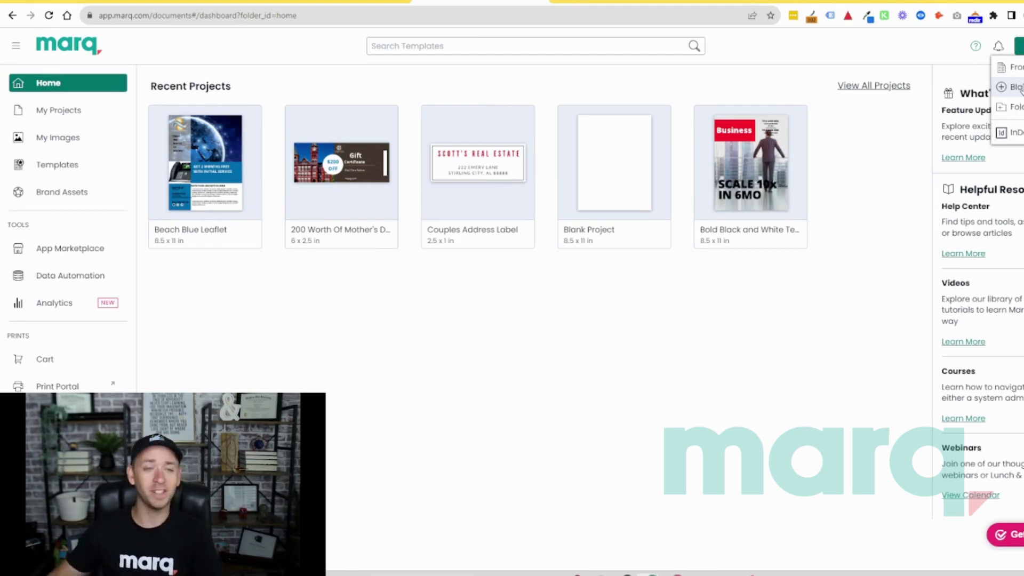
click(445, 47)
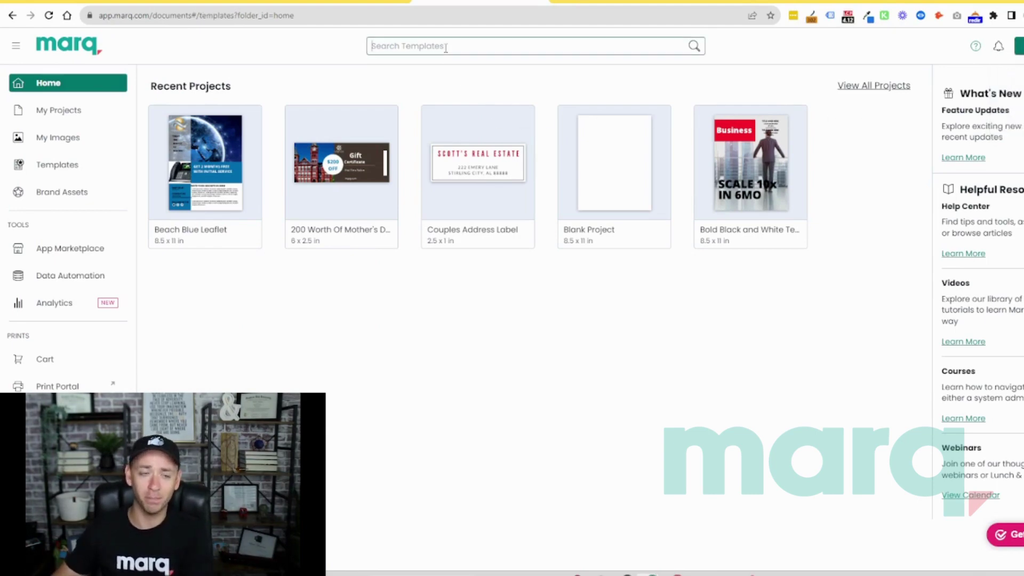
text(Le)
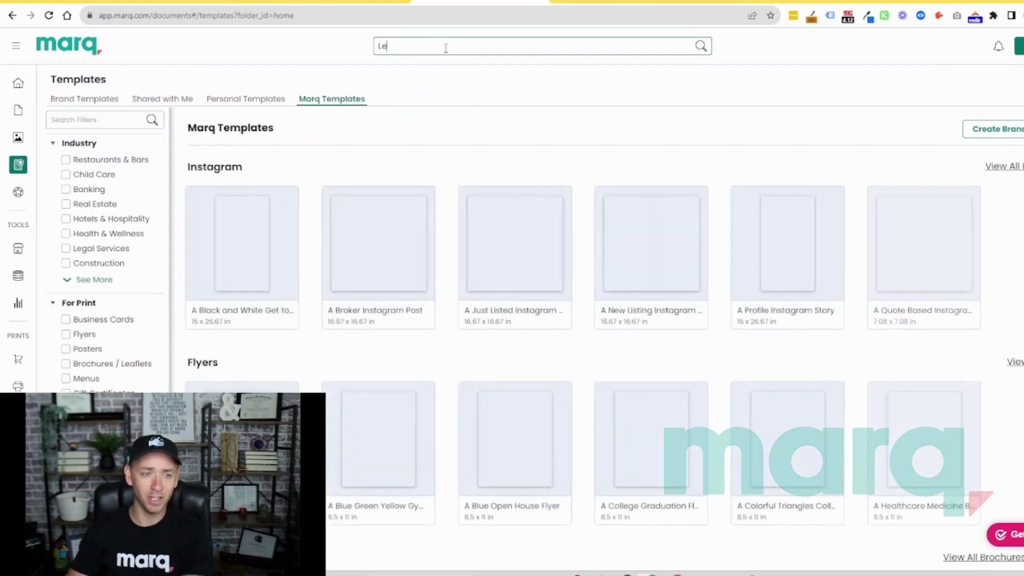
text(tterhed)
key(Return)
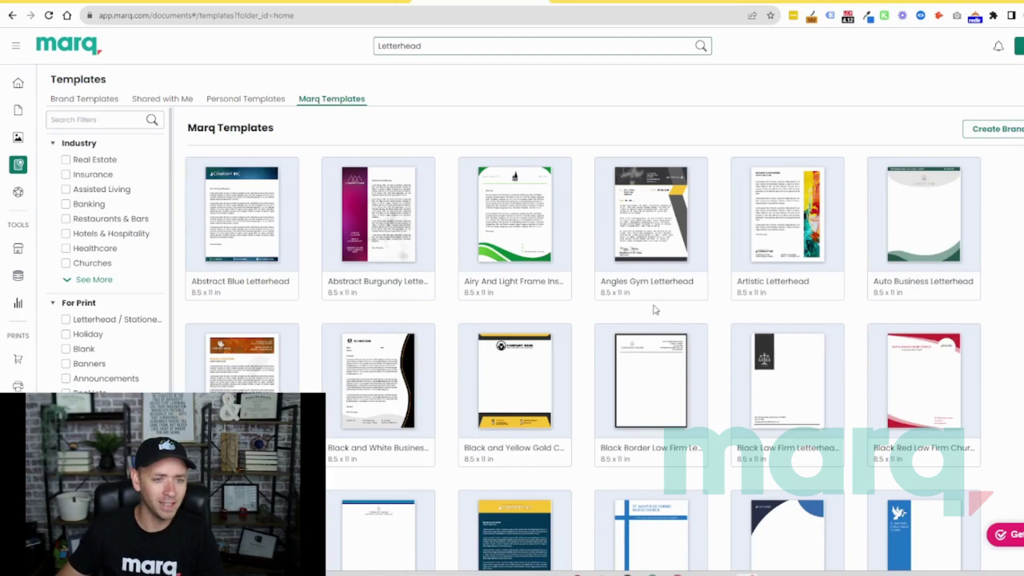
Create a new document from the Angles Gym Letterhead template
click(665, 233)
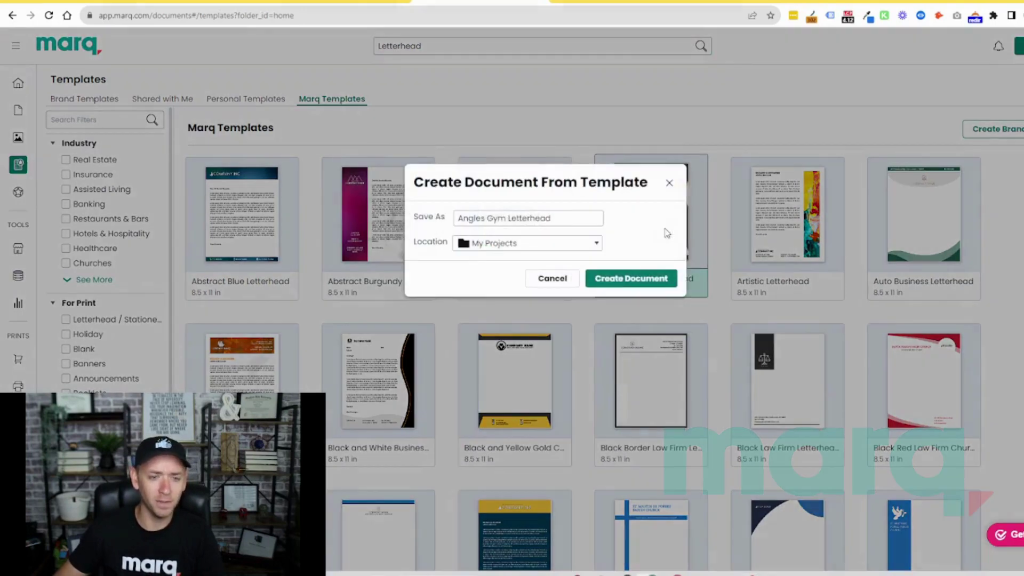
click(659, 279)
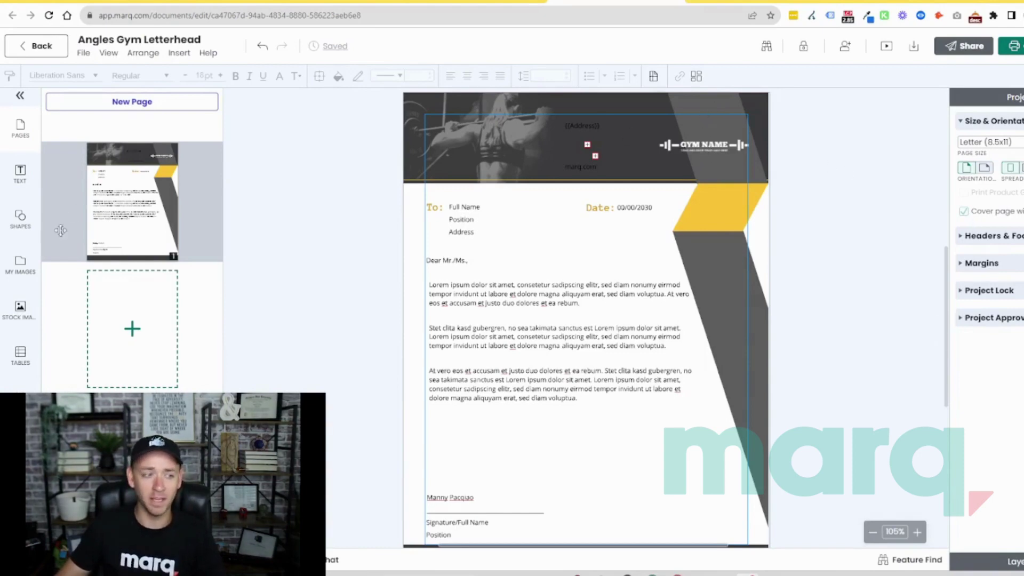
Search stock images for 'gym' and drag a gym photo into the letterhead header
click(21, 307)
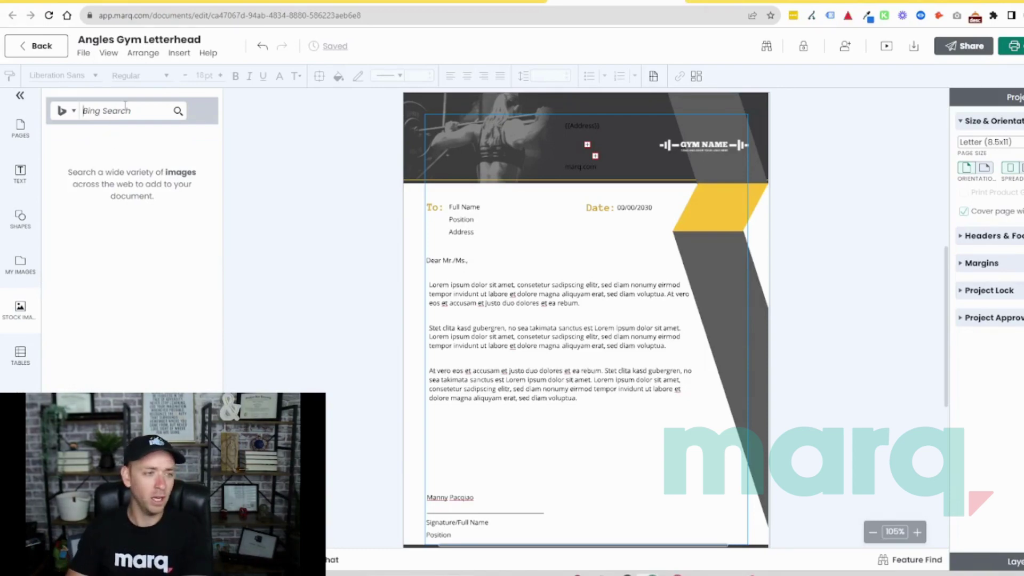
text(gym)
key(Return)
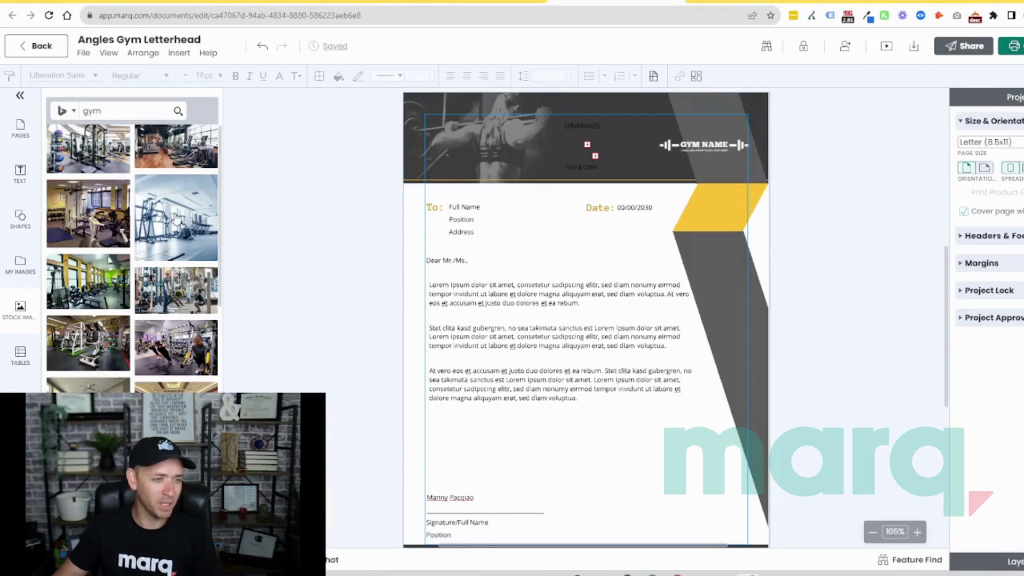
drag(169, 223, 448, 133)
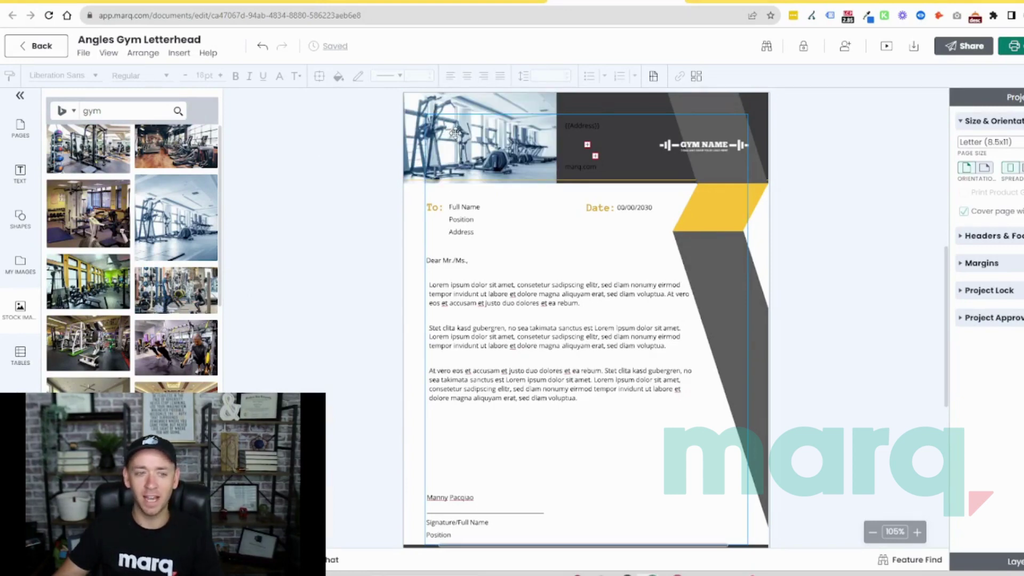
scroll(455, 132, up, 1)
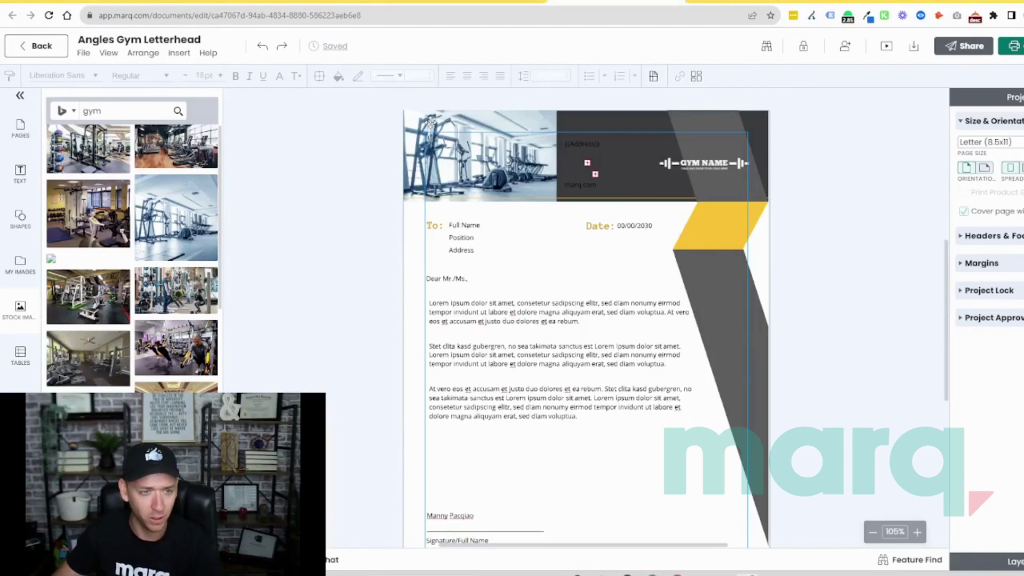
Give the header gym photo 0.47 in rounded corners
click(439, 123)
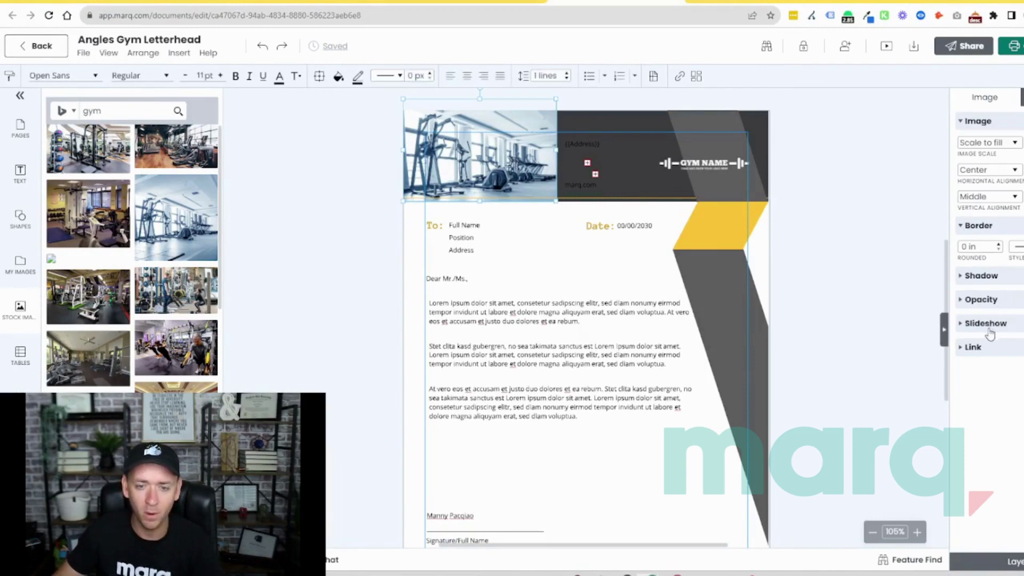
click(999, 245)
click(998, 246)
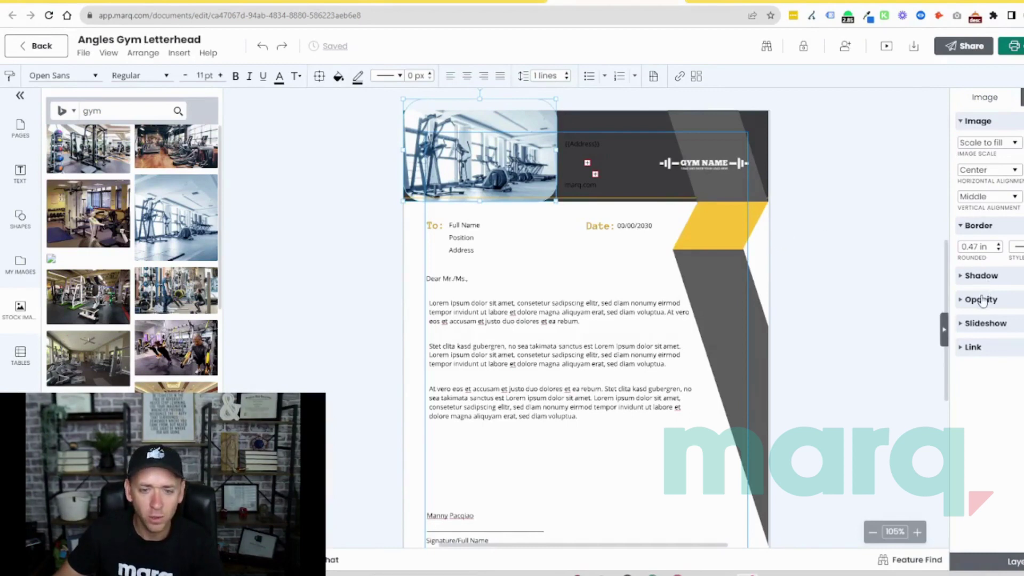
key(Delete)
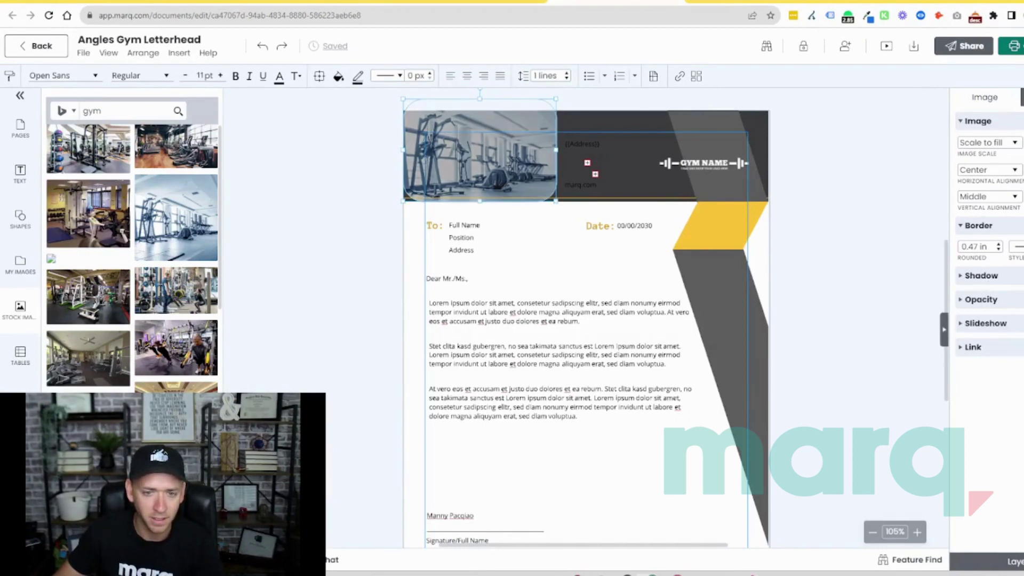
key(ctrl+z)
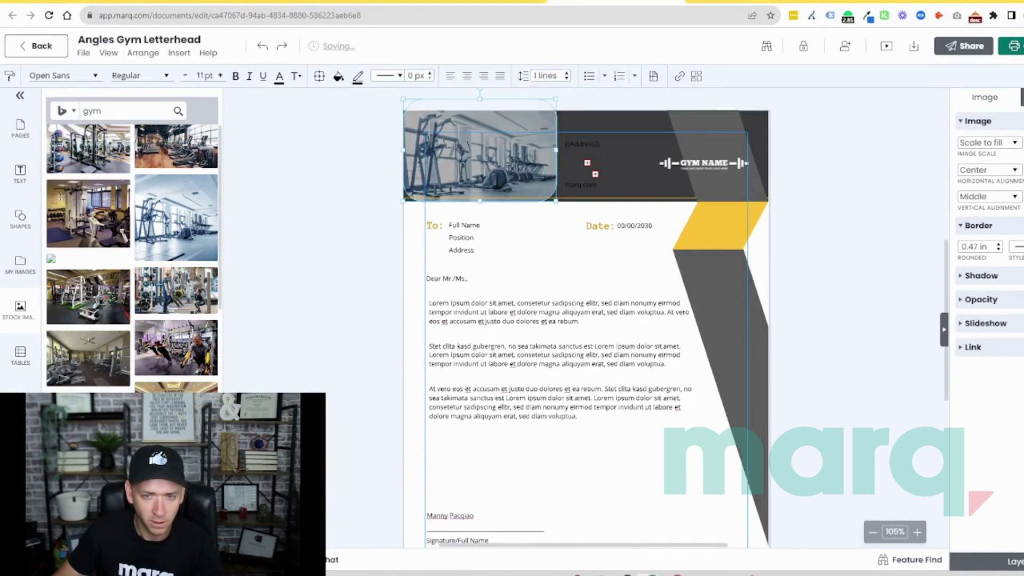
Send the gym photo backward behind the translucent dark header band
right_click(500, 125)
mouse_move(536, 354)
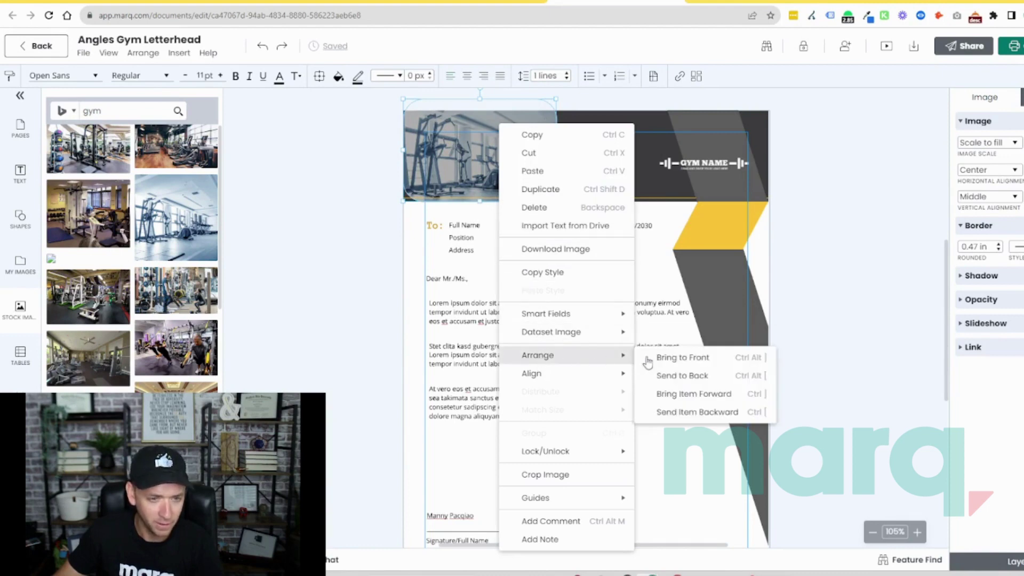
click(682, 376)
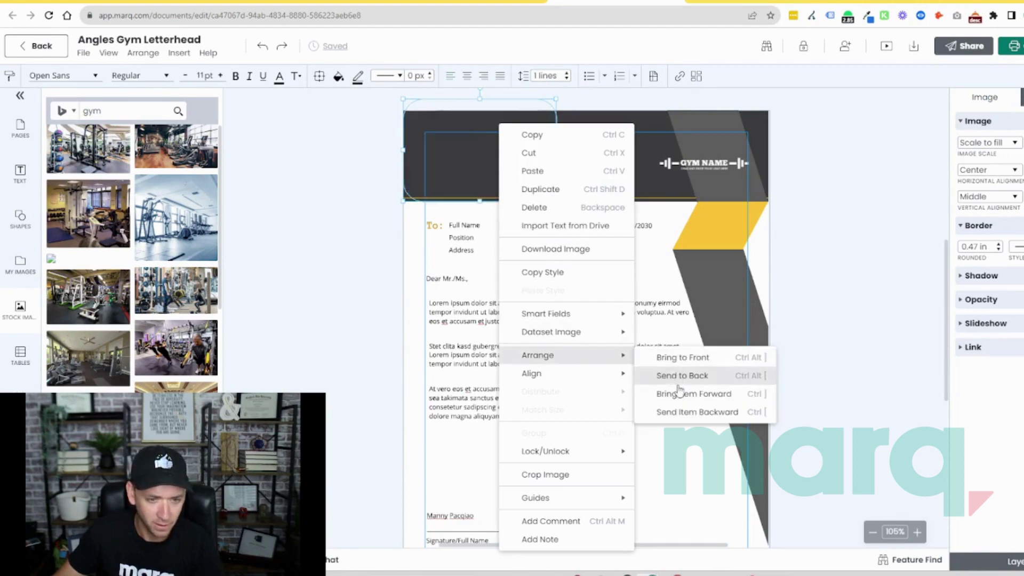
click(684, 412)
click(619, 118)
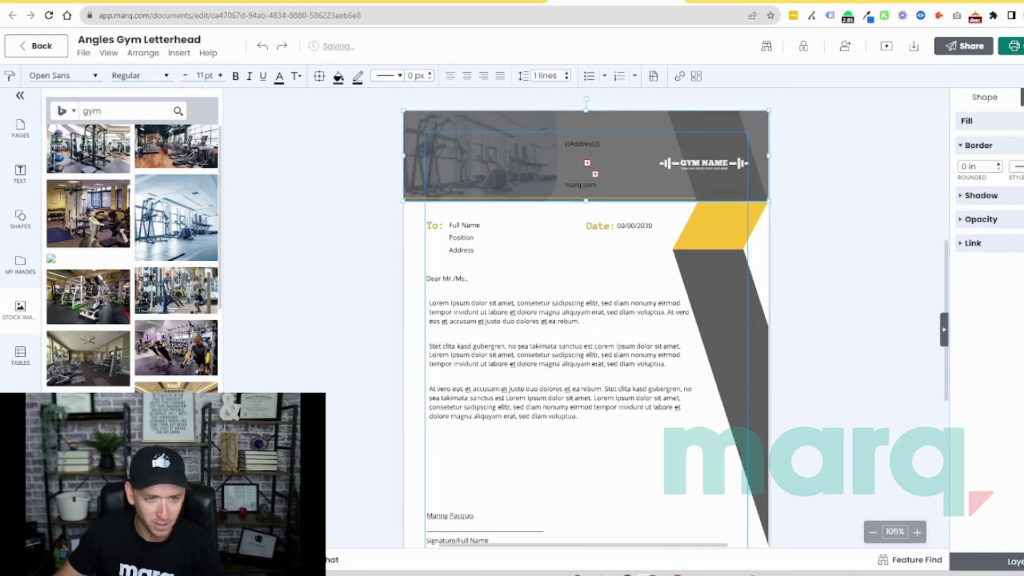
key(Escape)
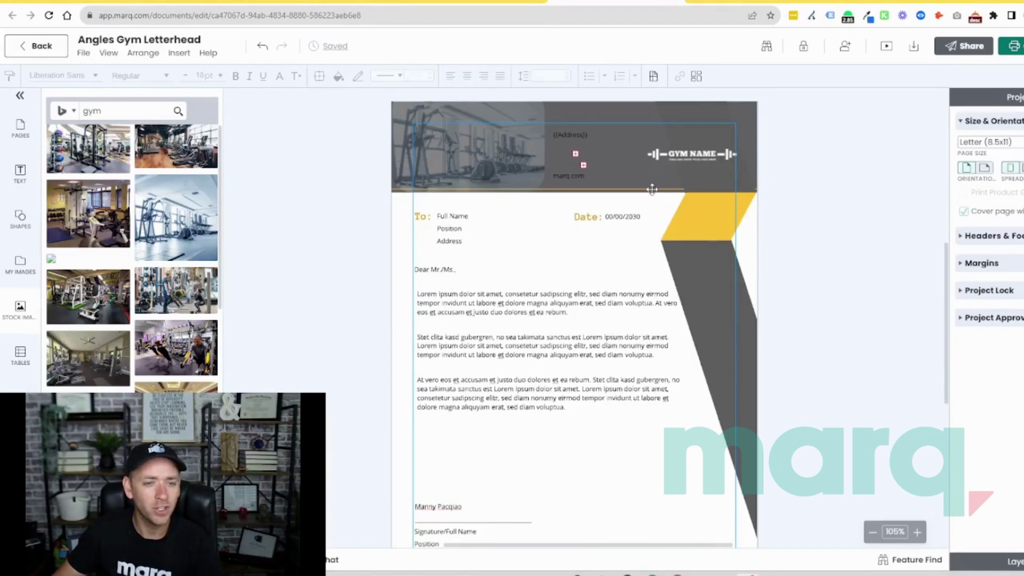
Make the line under the header and the yellow parallelogram red
click(652, 188)
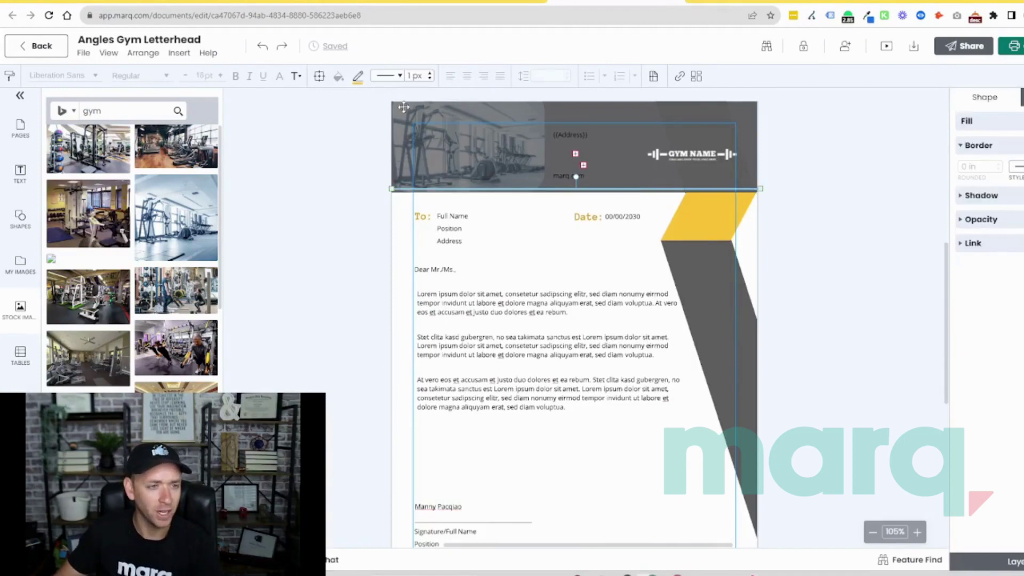
click(358, 76)
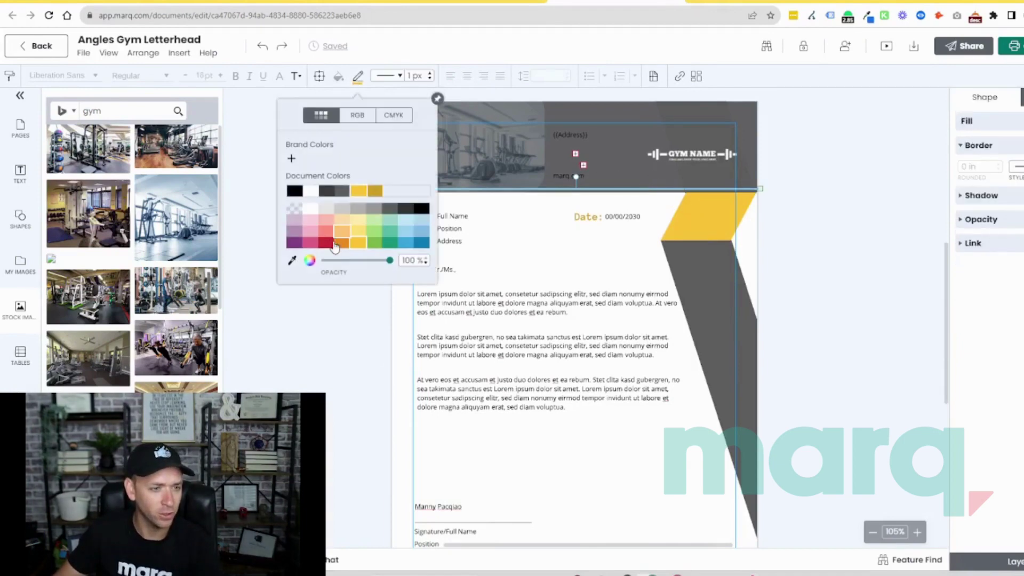
click(327, 245)
drag(692, 225, 715, 210)
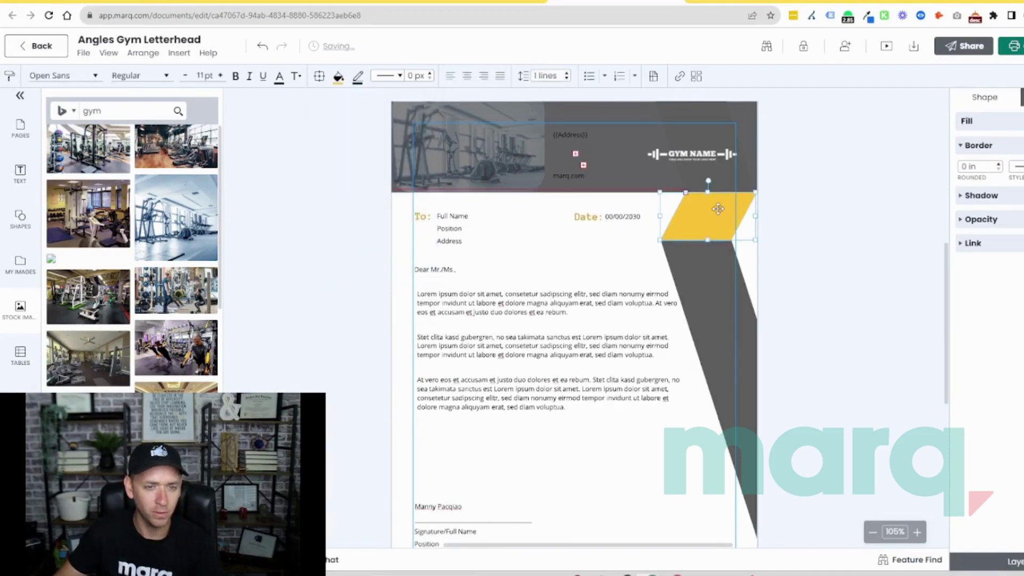
click(338, 76)
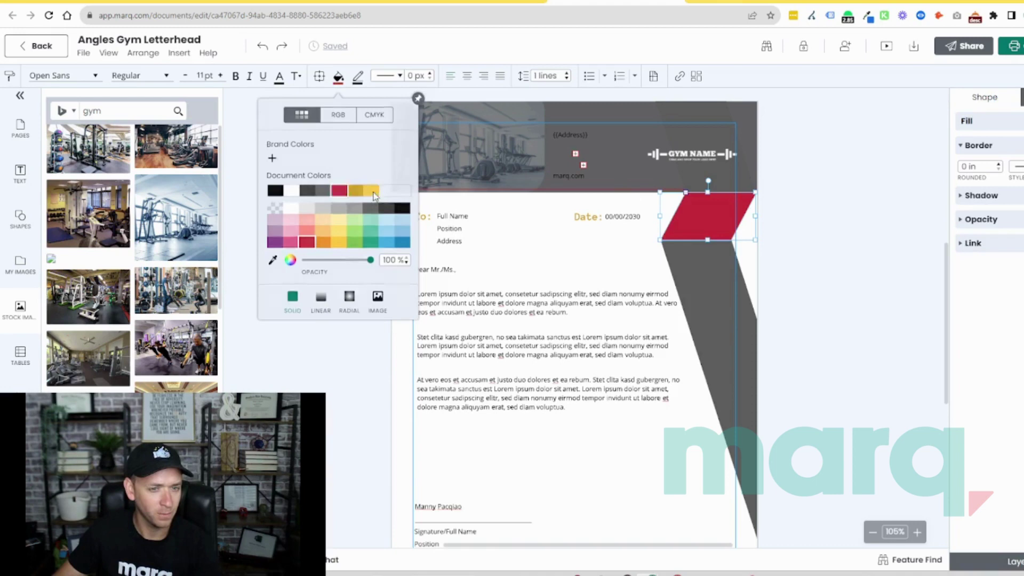
click(371, 191)
Change the Date: and To: label text colour to red
click(585, 216)
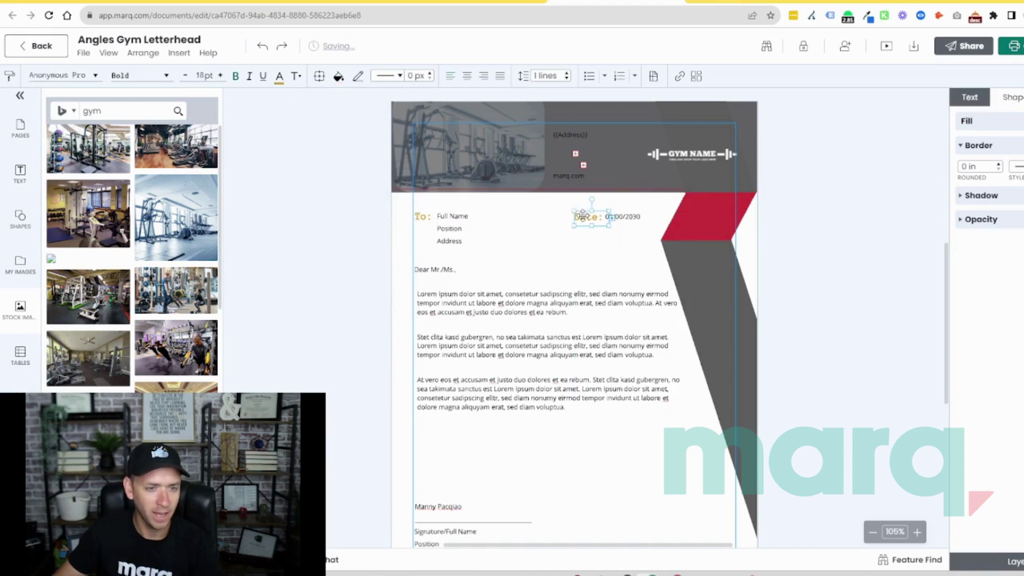
click(279, 77)
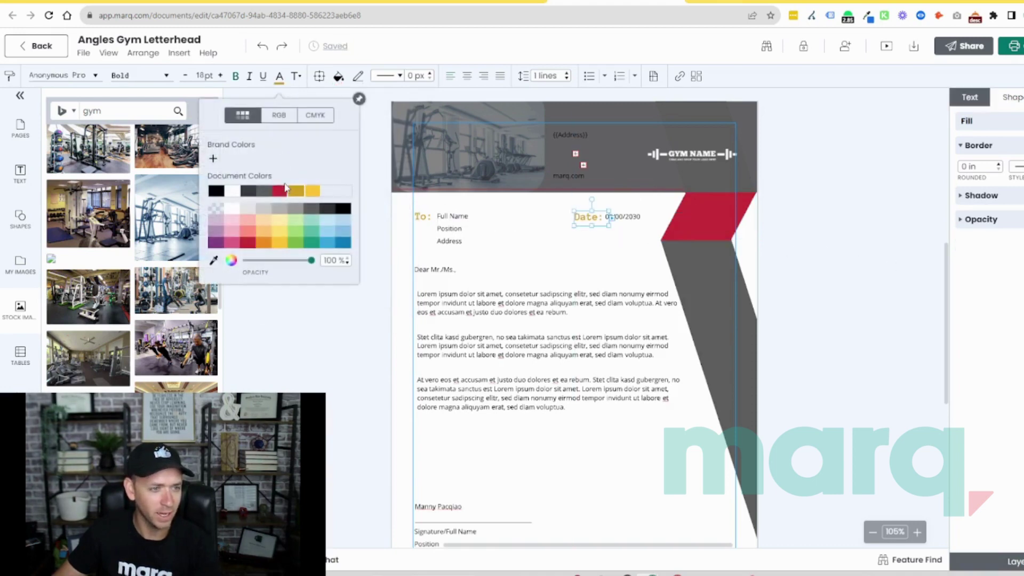
click(282, 192)
click(419, 216)
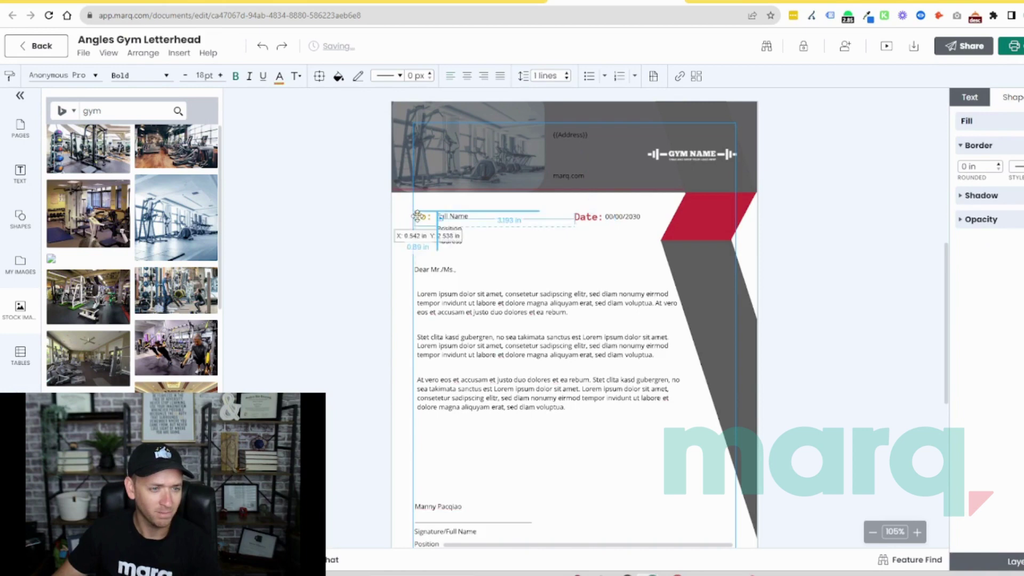
click(279, 76)
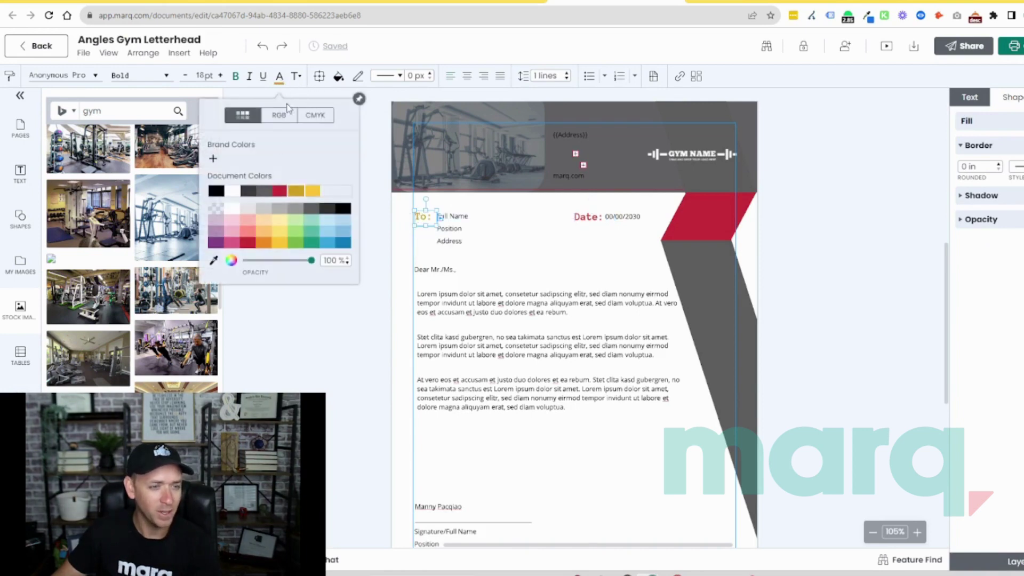
click(279, 191)
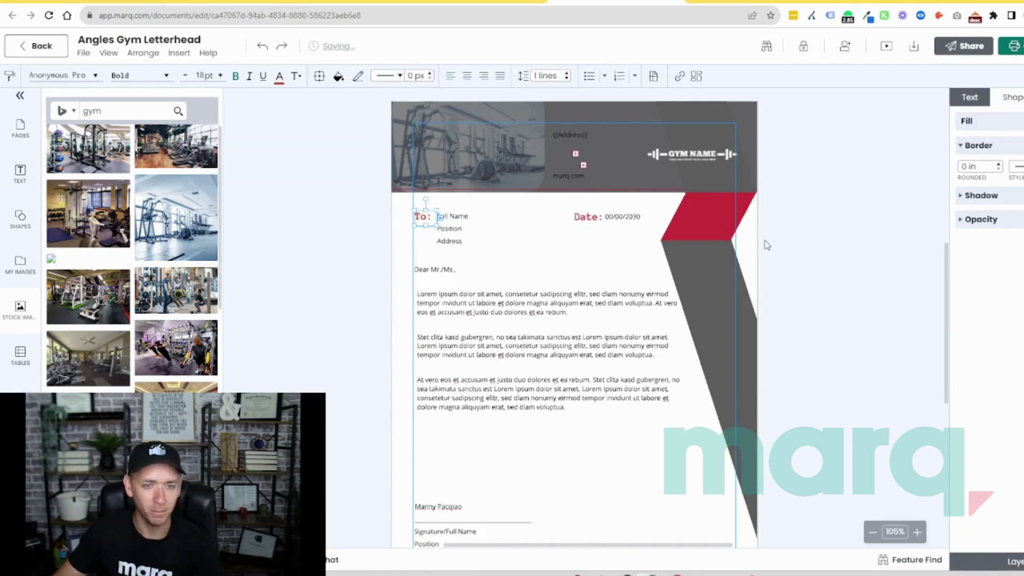
click(802, 232)
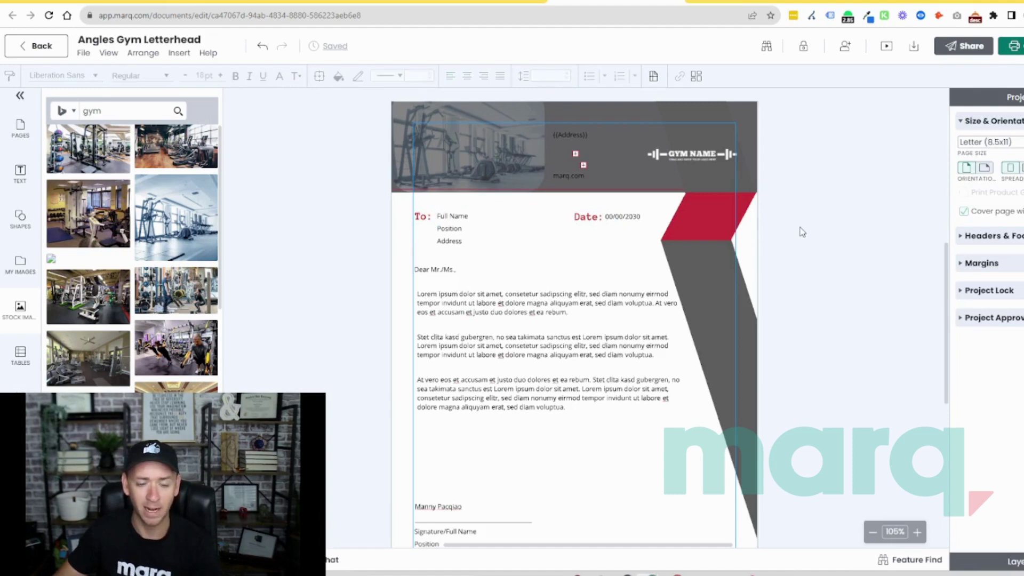